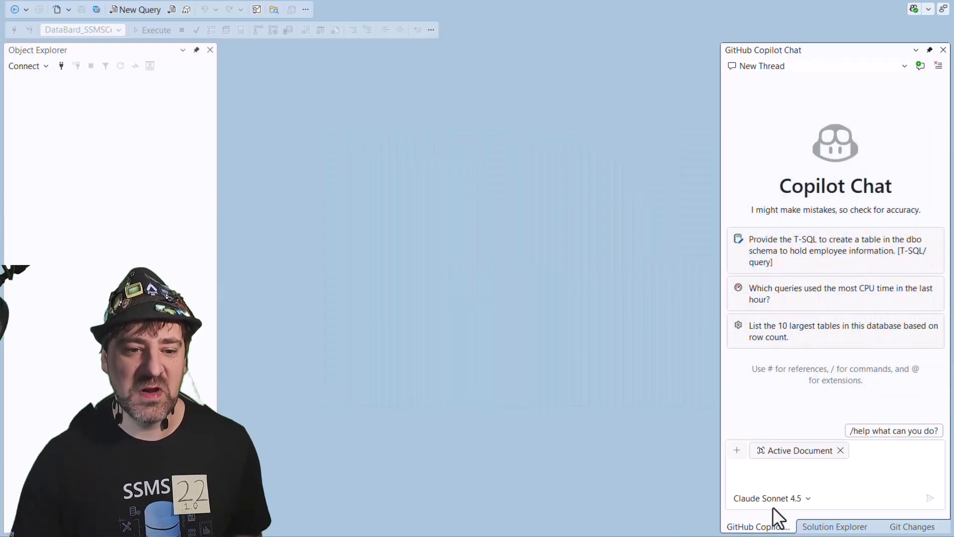
- Open model management for Copilot Chat and choose Azure as the provider for bringing your own model
{"action": "left_click", "coordinate": [806, 499]}
{"action": "scroll", "coordinate": [802, 359], "scroll_direction": "up", "scroll_amount": 5}
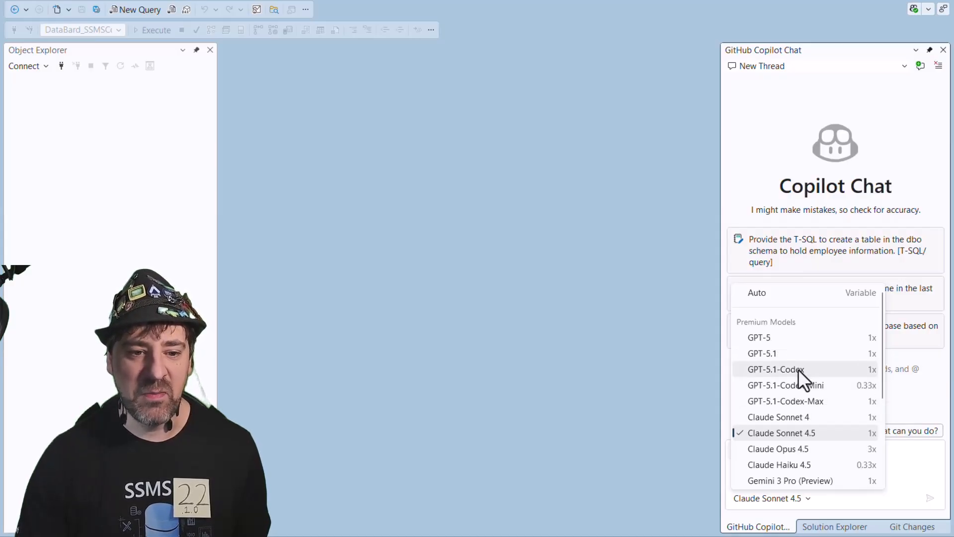
{"action": "scroll", "coordinate": [810, 373], "scroll_direction": "down", "scroll_amount": 3}
{"action": "scroll", "coordinate": [811, 373], "scroll_direction": "down", "scroll_amount": 1}
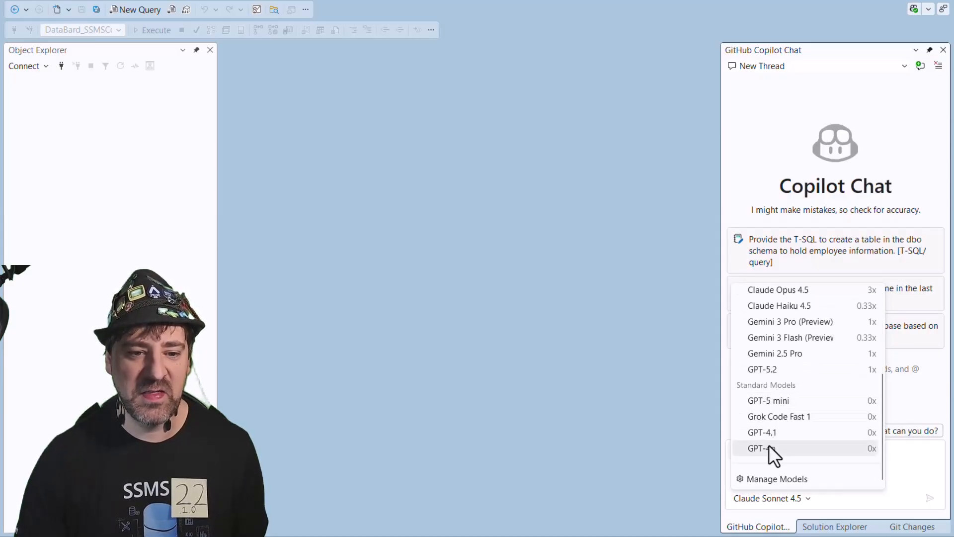
{"action": "left_click", "coordinate": [819, 480]}
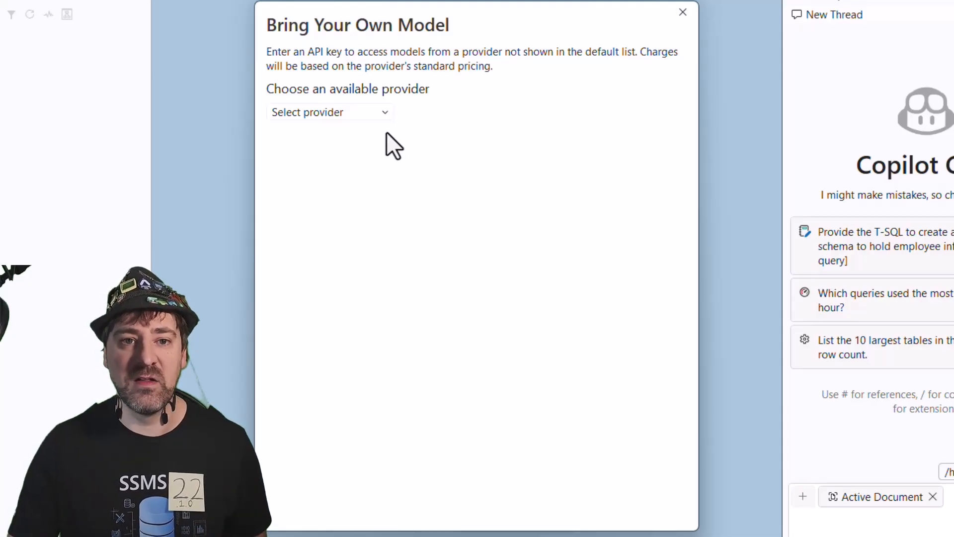
{"action": "left_click", "coordinate": [364, 110]}
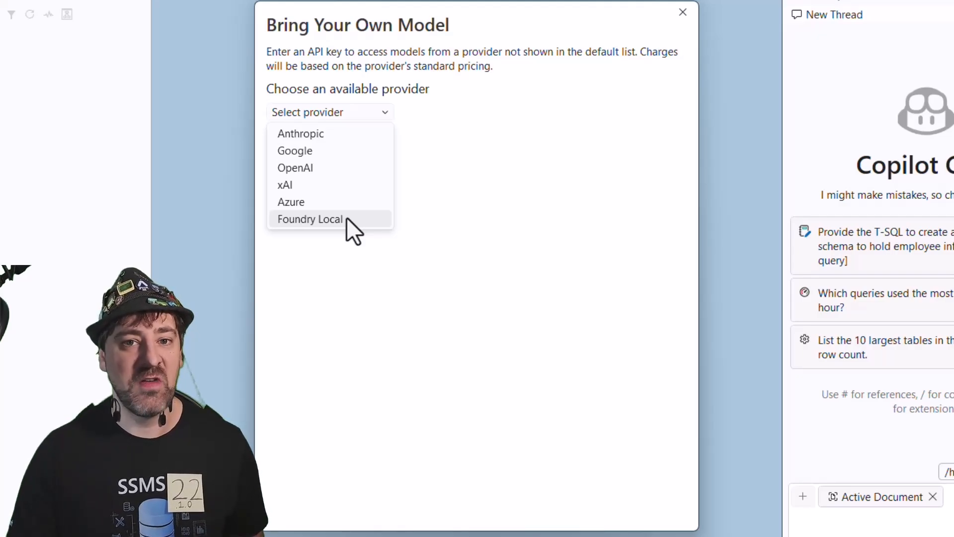
{"action": "left_click", "coordinate": [314, 208]}
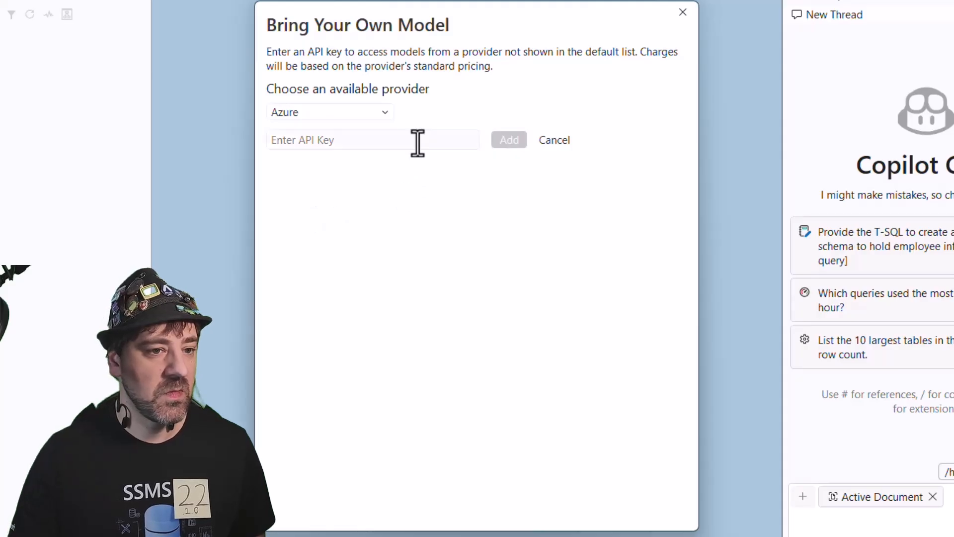
- Copy the first API key from the Azure portal's Keys and Endpoint page and add it as the Azure provider's API key
{"action": "left_click", "coordinate": [418, 143]}
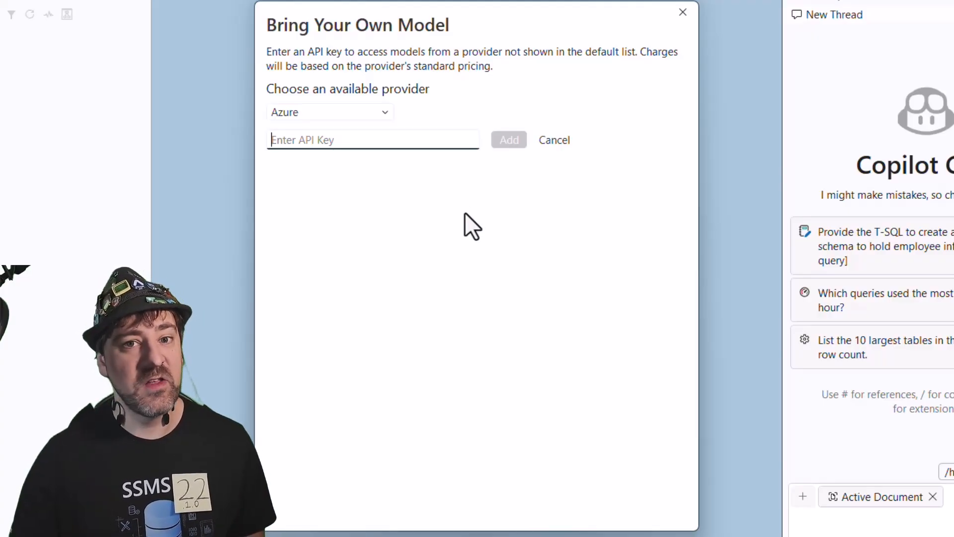
{"action": "left_click", "coordinate": [463, 536]}
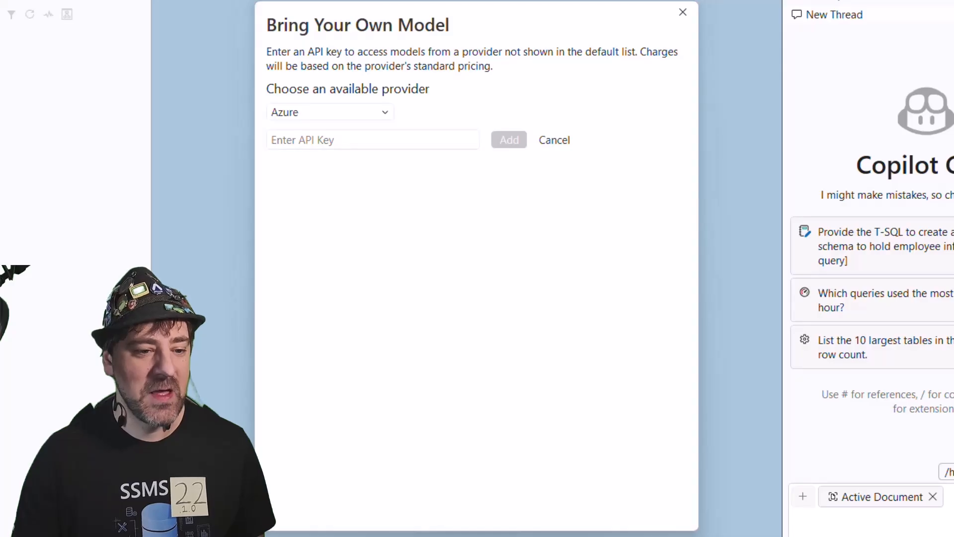
{"action": "left_click", "coordinate": [490, 535]}
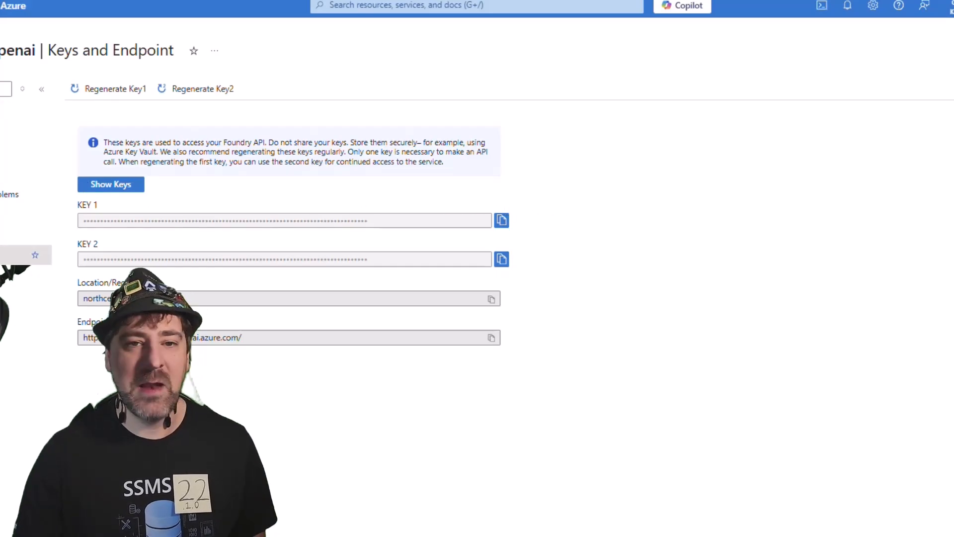
{"action": "left_click", "coordinate": [497, 224]}
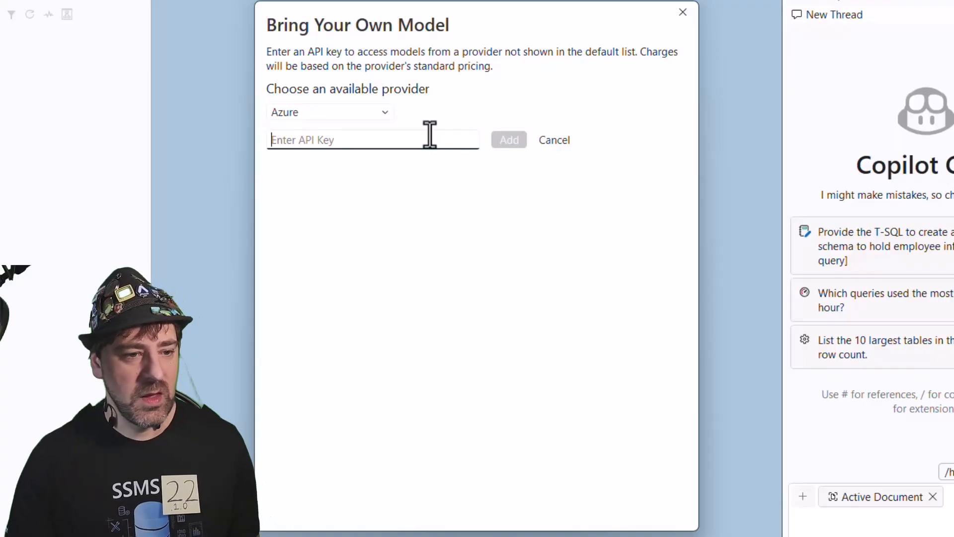
{"action": "key", "text": "ctrl+v"}
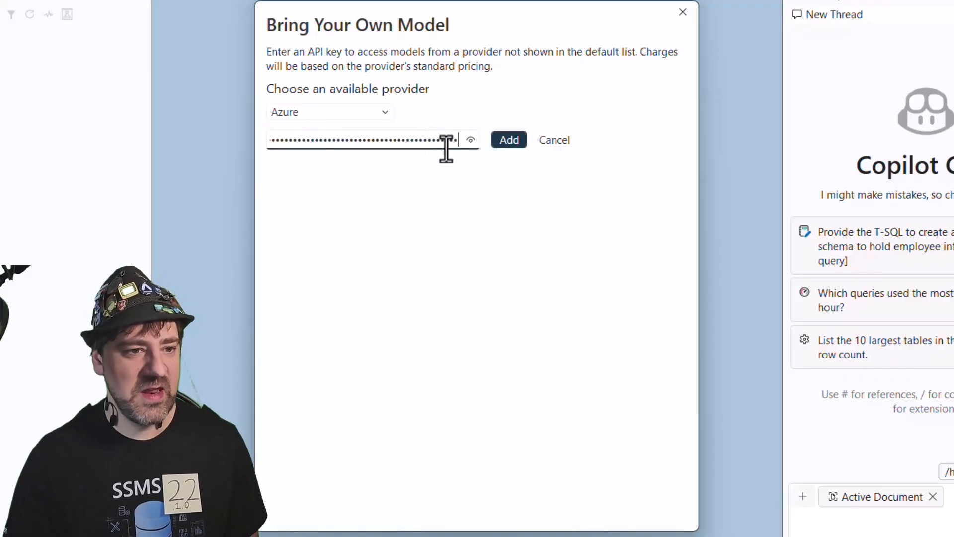
{"action": "left_click", "coordinate": [507, 139]}
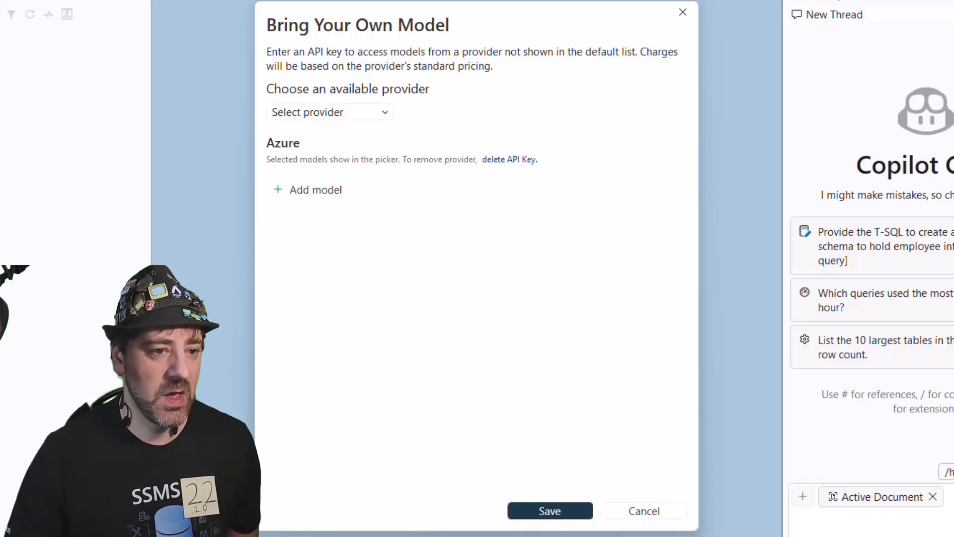
- Start a new Azure model entry with the display name ssms-databard-ai-test and the model ID ssms-databard-ai
{"action": "left_click", "coordinate": [323, 194]}
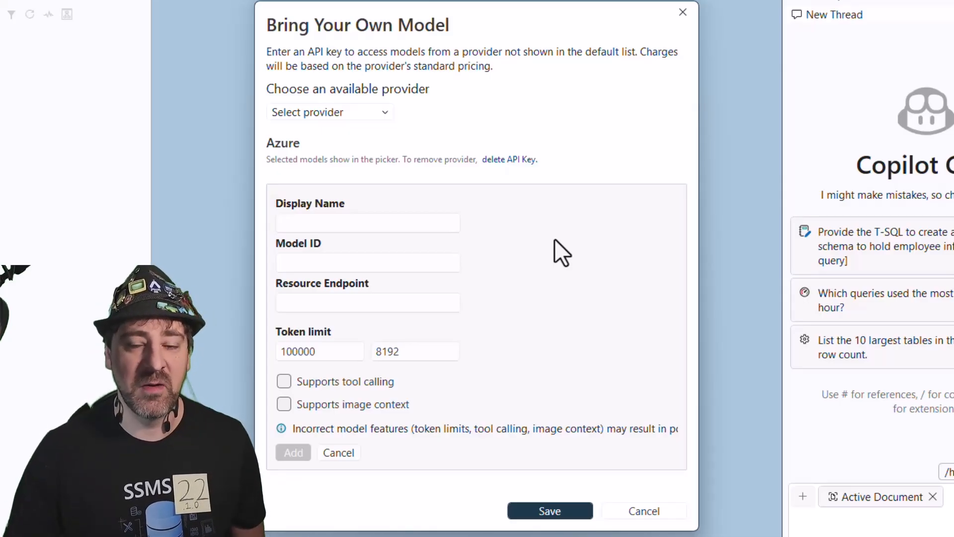
{"action": "left_click", "coordinate": [329, 225]}
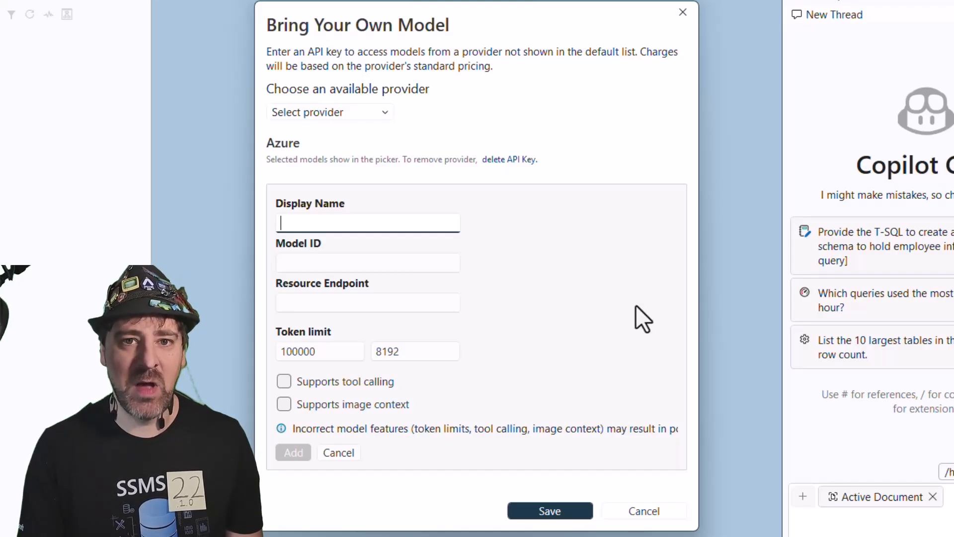
{"action": "type", "text": "ssms-"}
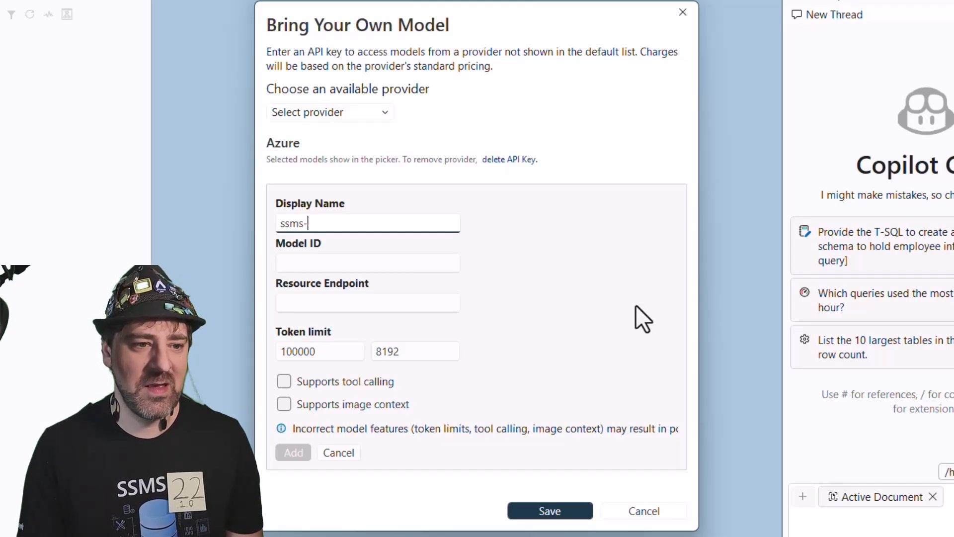
{"action": "type", "text": "databard"}
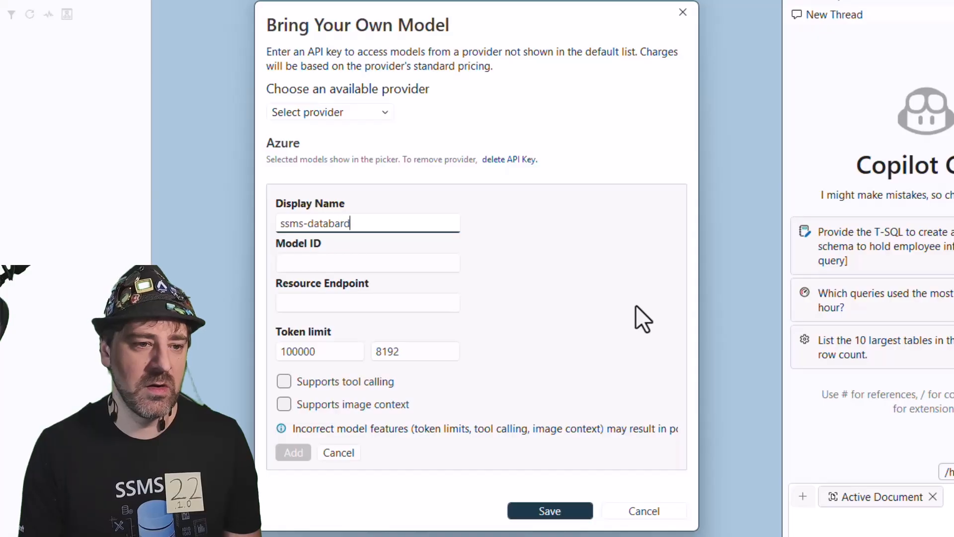
{"action": "type", "text": "-ai-test"}
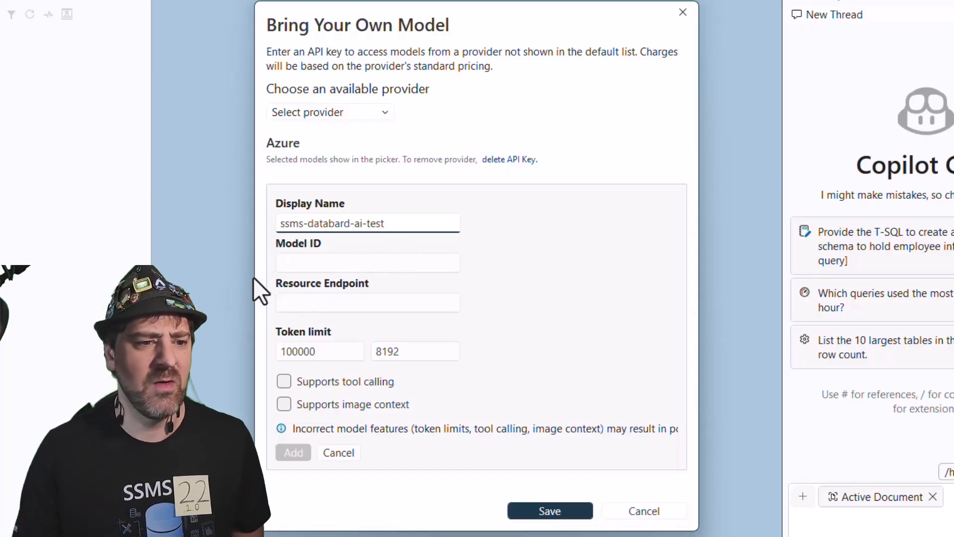
{"action": "left_click", "coordinate": [283, 268]}
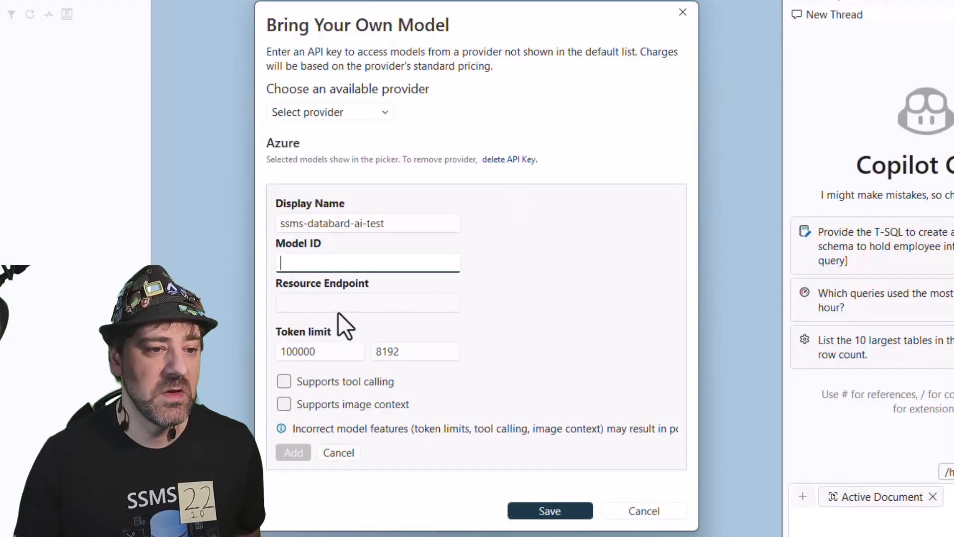
{"action": "type", "text": "ssms"}
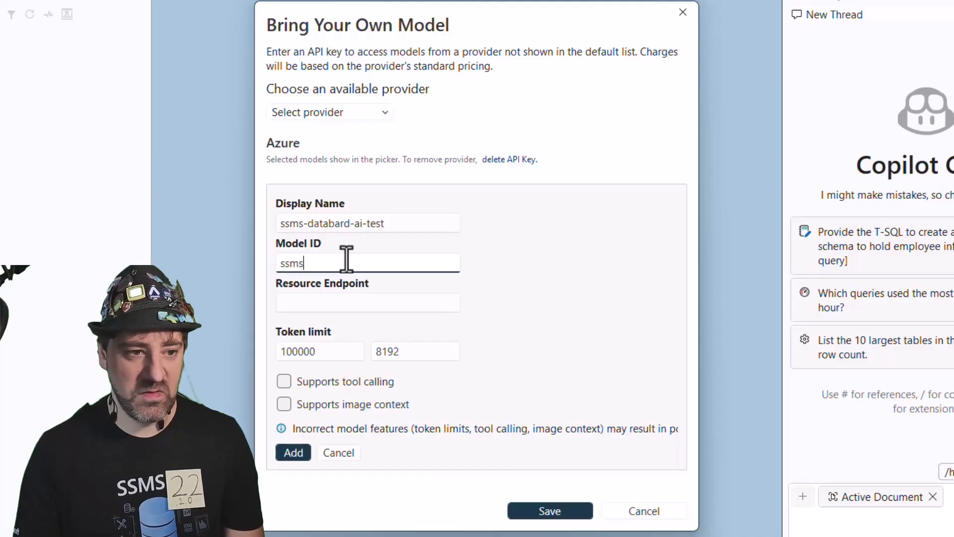
{"action": "type", "text": "-databard-ai"}
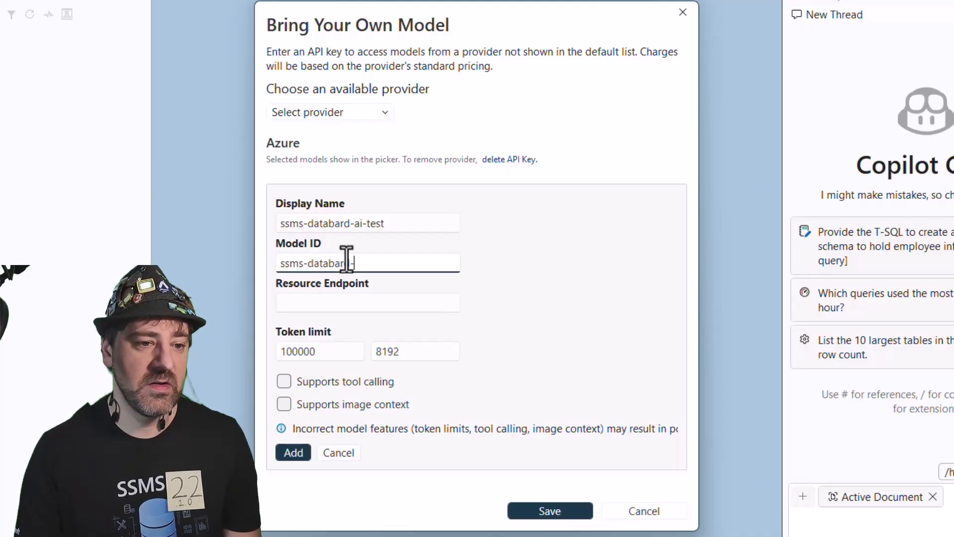
- Copy the target URI from the ssms-databard-ai deployment page in Azure and paste it as the model's resource endpoint
{"action": "left_click", "coordinate": [332, 300]}
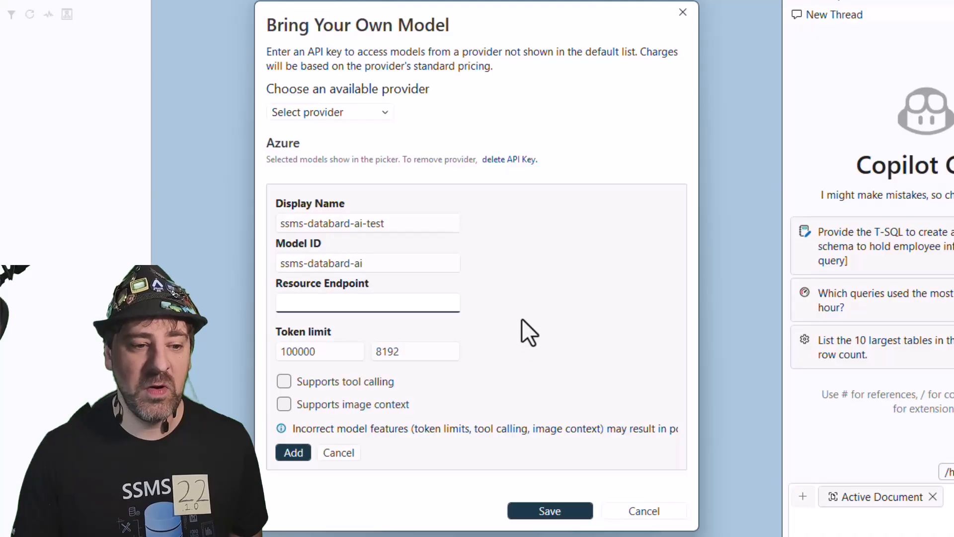
{"action": "mouse_move", "coordinate": [469, 536]}
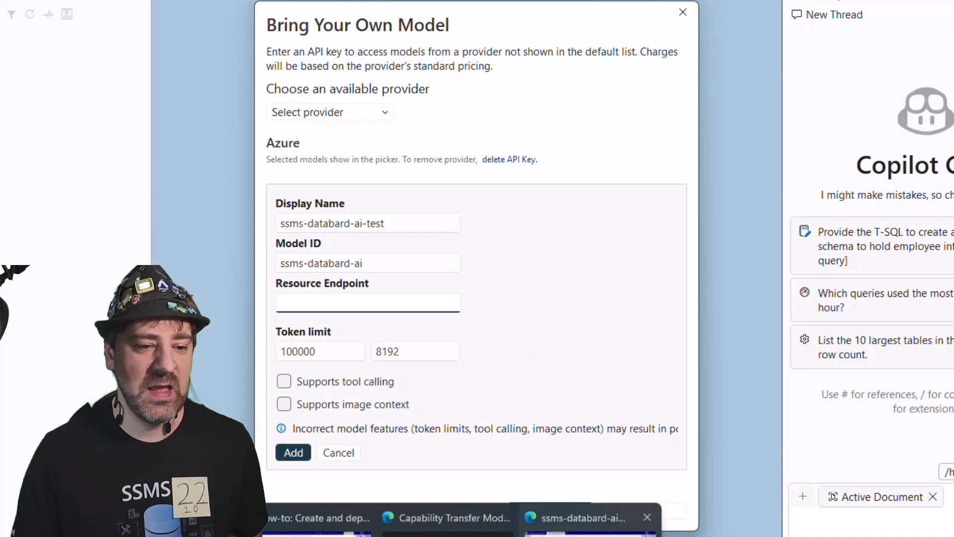
{"action": "left_click", "coordinate": [581, 530]}
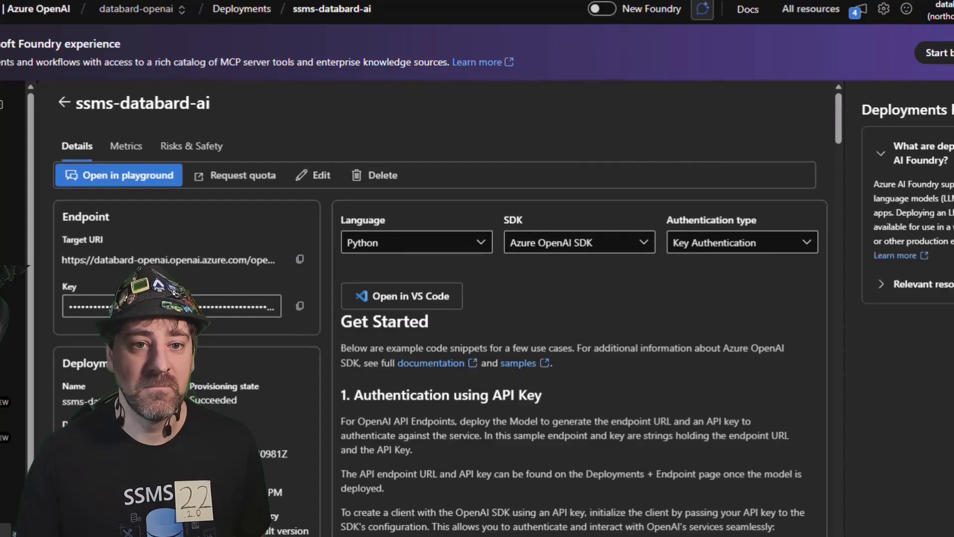
{"action": "key", "text": "alt+Tab"}
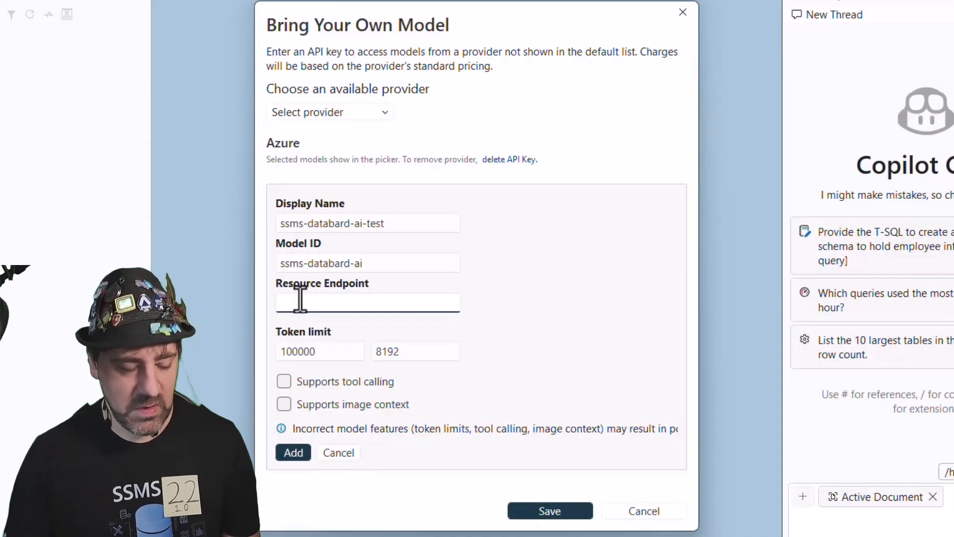
{"action": "key", "text": "ctrl+v"}
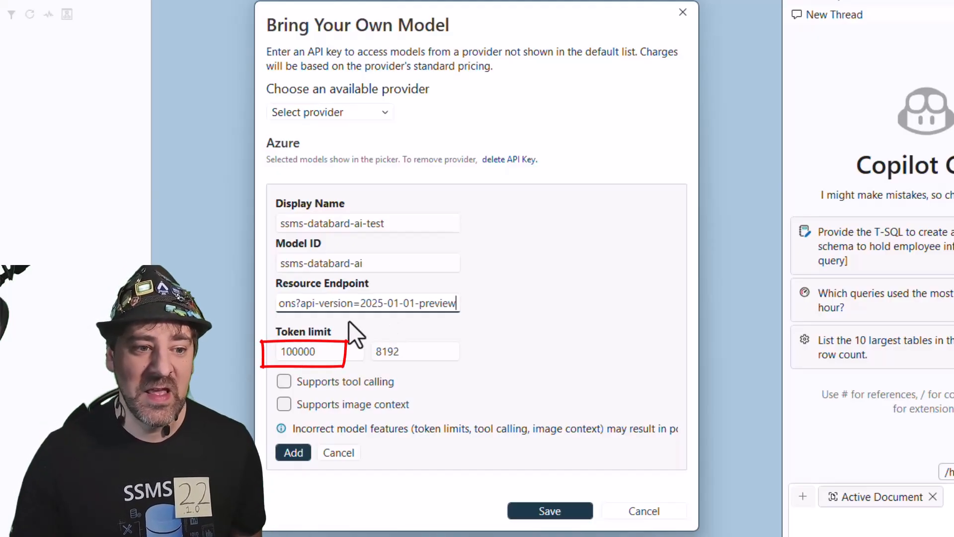
- Mark the model as supporting tool calling and add it to the Azure provider's models
{"action": "left_click_drag", "start_coordinate": [323, 352], "coordinate": [278, 352]}
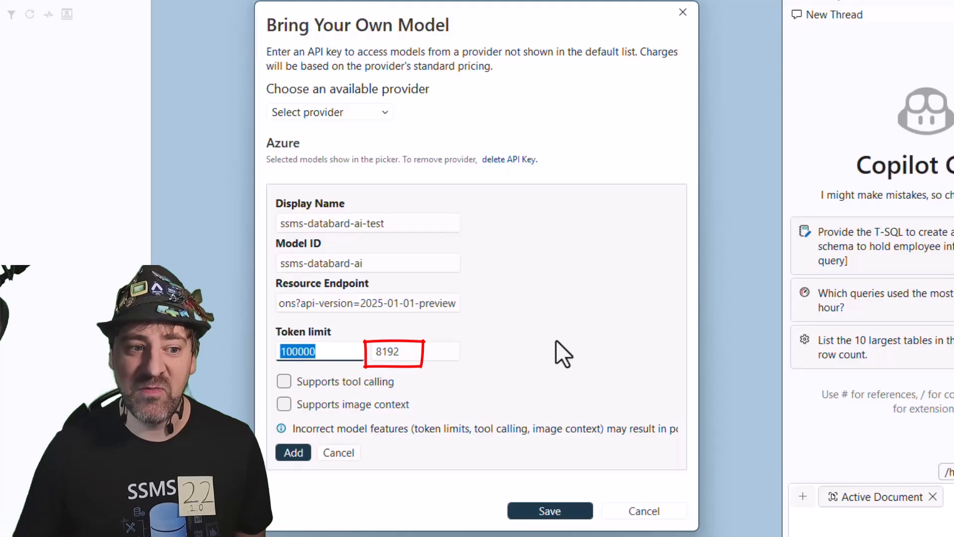
{"action": "left_click", "coordinate": [418, 358]}
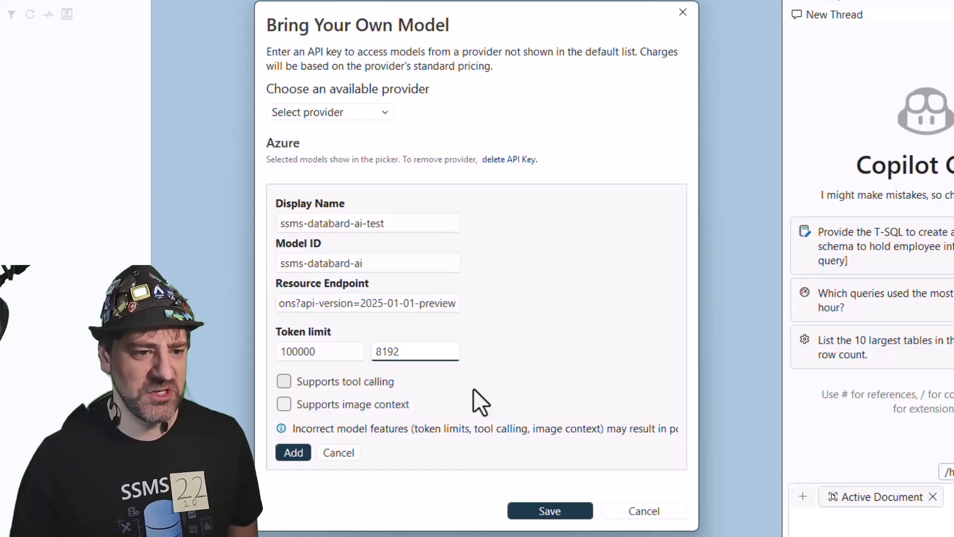
{"action": "left_click", "coordinate": [286, 381]}
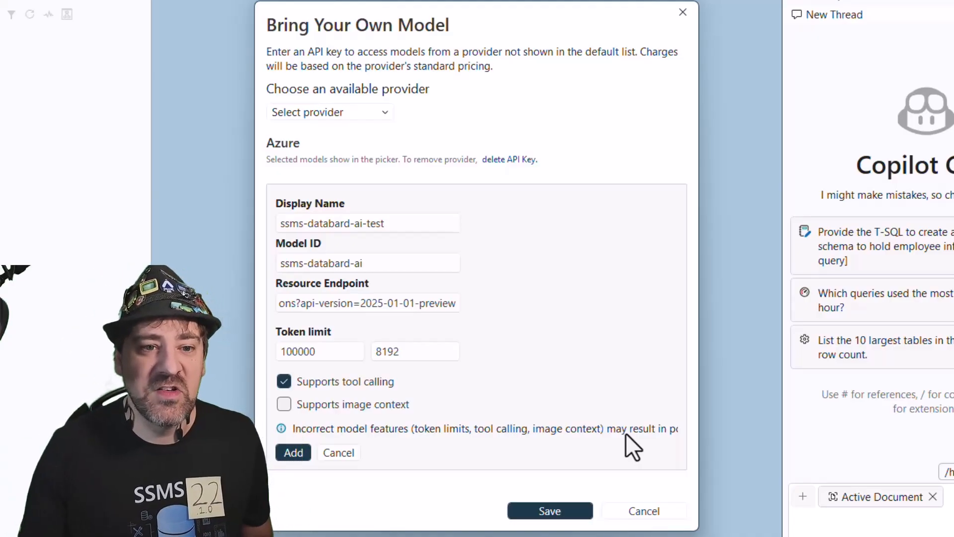
{"action": "left_click", "coordinate": [293, 453]}
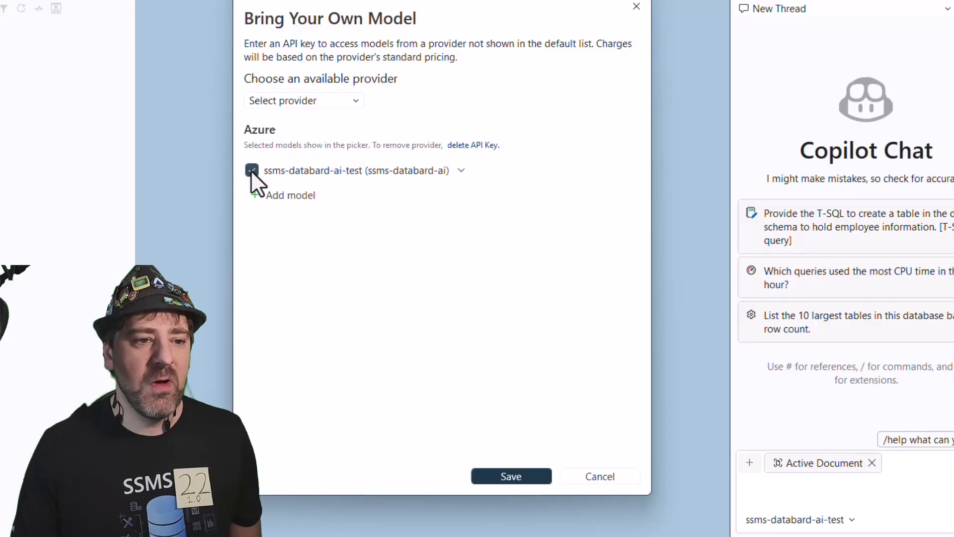
- Deselect ssms-databard-ai-test so it is hidden from the model picker, and save
{"action": "left_click", "coordinate": [251, 171]}
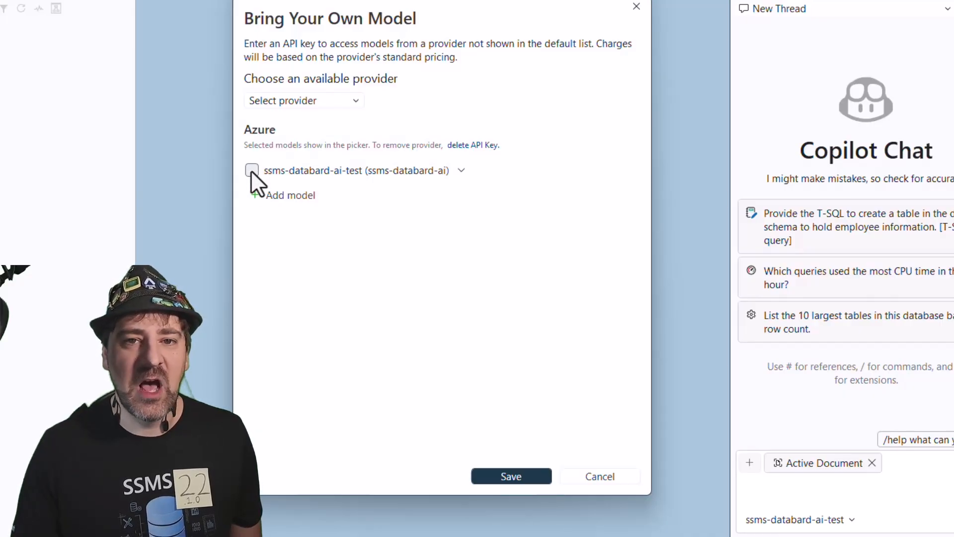
{"action": "left_click", "coordinate": [511, 475]}
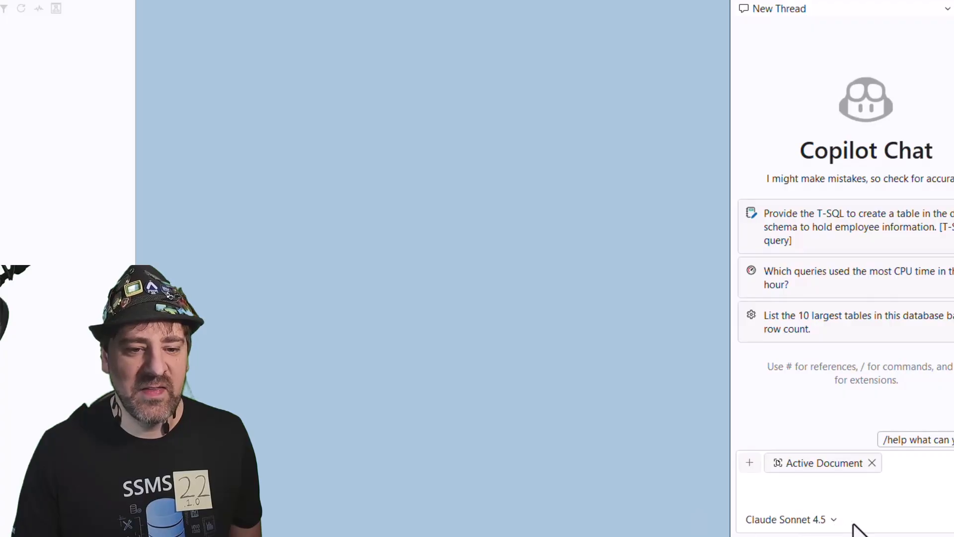
- Reopen model management, select ssms-databard-ai-test for the model picker, and save
{"action": "left_click", "coordinate": [834, 520]}
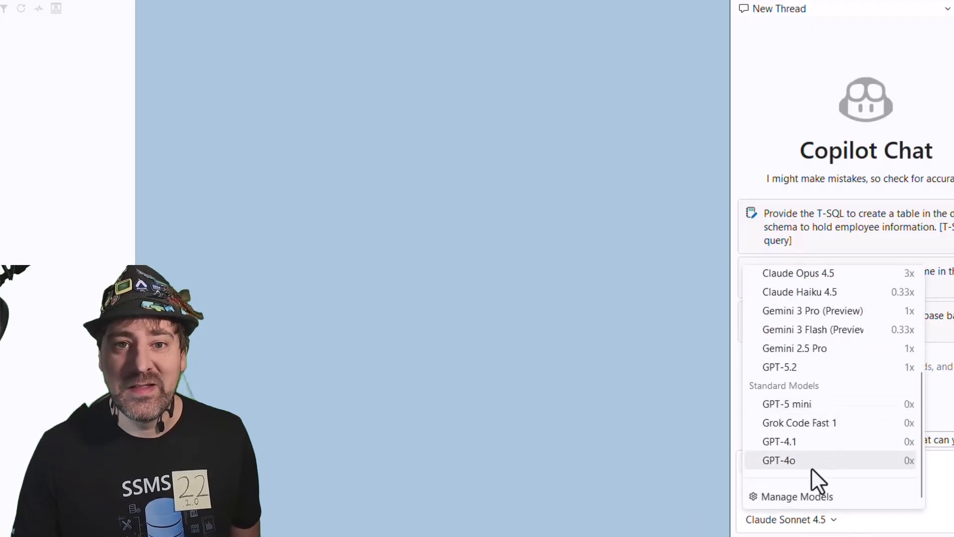
{"action": "left_click", "coordinate": [785, 502]}
{"action": "left_click", "coordinate": [252, 170]}
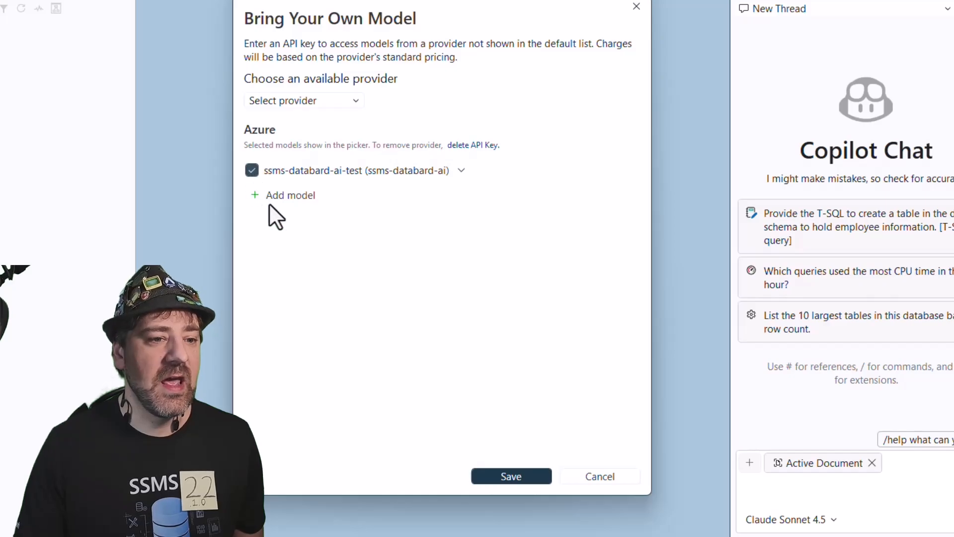
{"action": "left_click", "coordinate": [509, 476]}
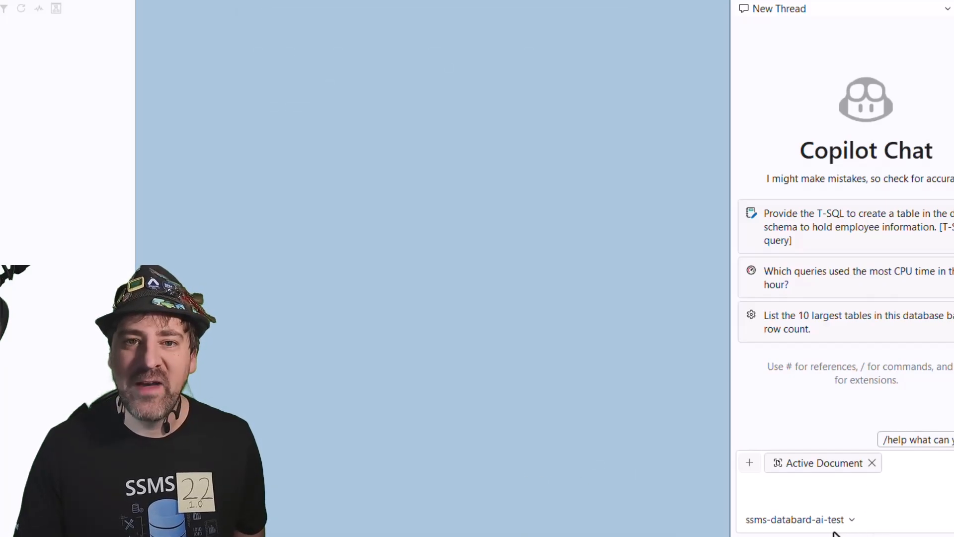
- Ask ssms-databard-ai-test "Are you up and running?" in the chat and read through its response
{"action": "left_click", "coordinate": [802, 490]}
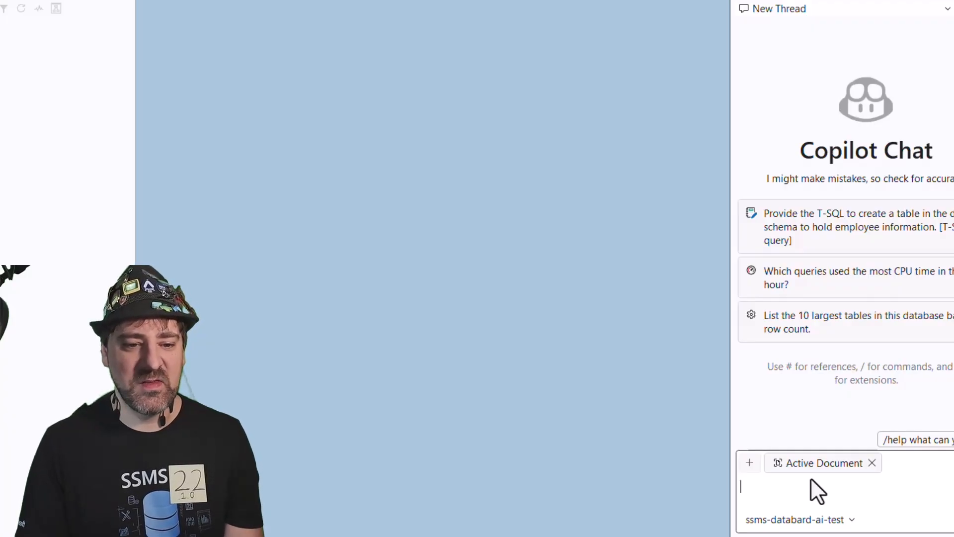
{"action": "type", "text": "Are you up and"}
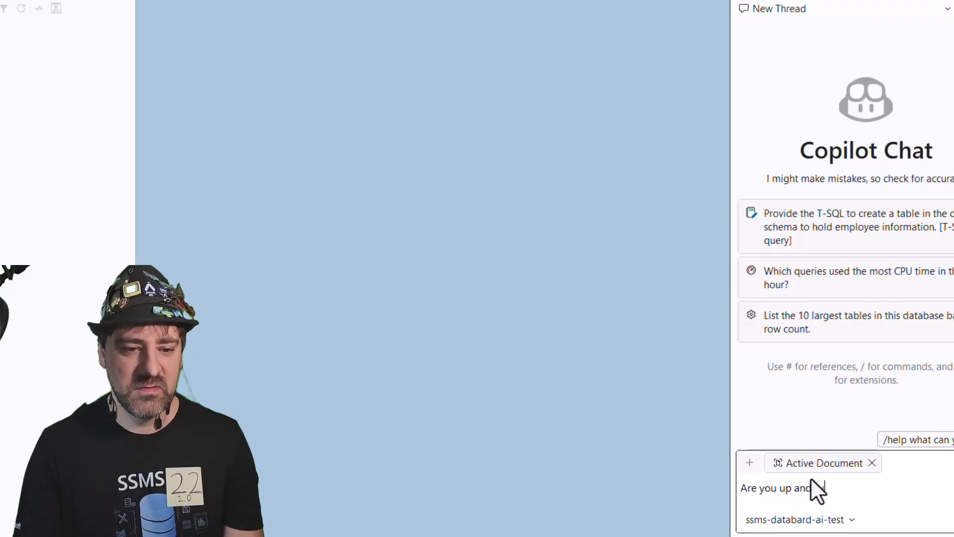
{"action": "type", "text": " running?"}
{"action": "key", "text": "Return"}
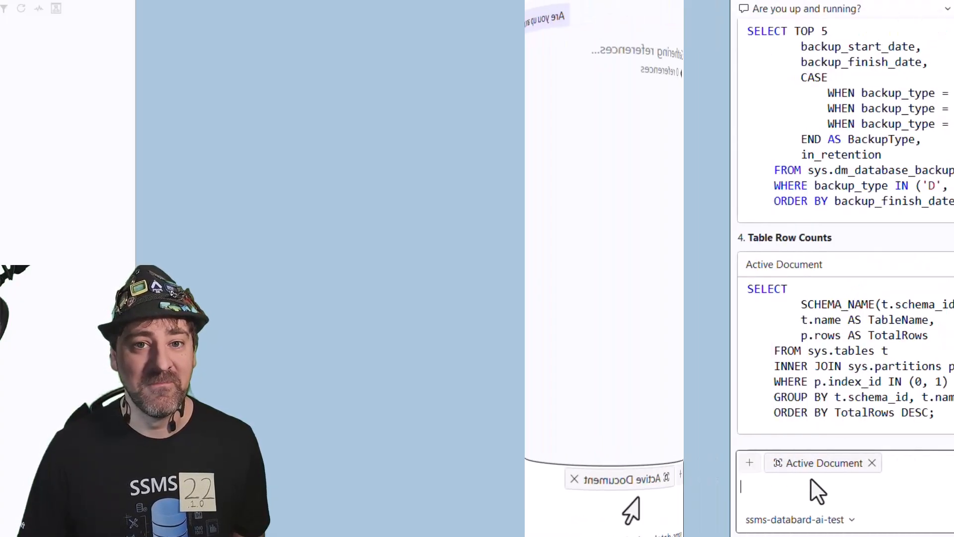
{"action": "scroll", "coordinate": [857, 230], "scroll_direction": "down", "scroll_amount": 4}
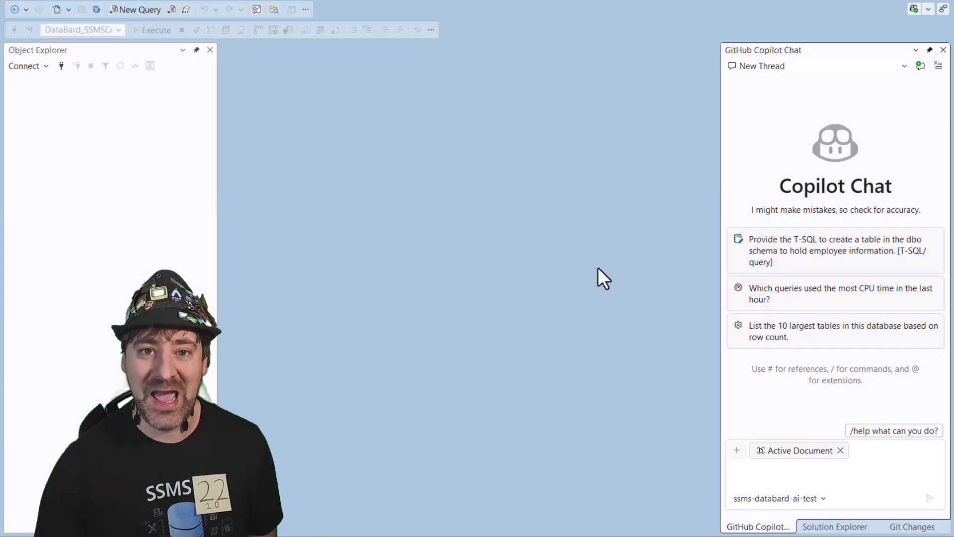
- Delete the ssms-databard-ai-test model from the Azure provider, save, and check the list of available chat models
{"action": "left_click", "coordinate": [823, 498]}
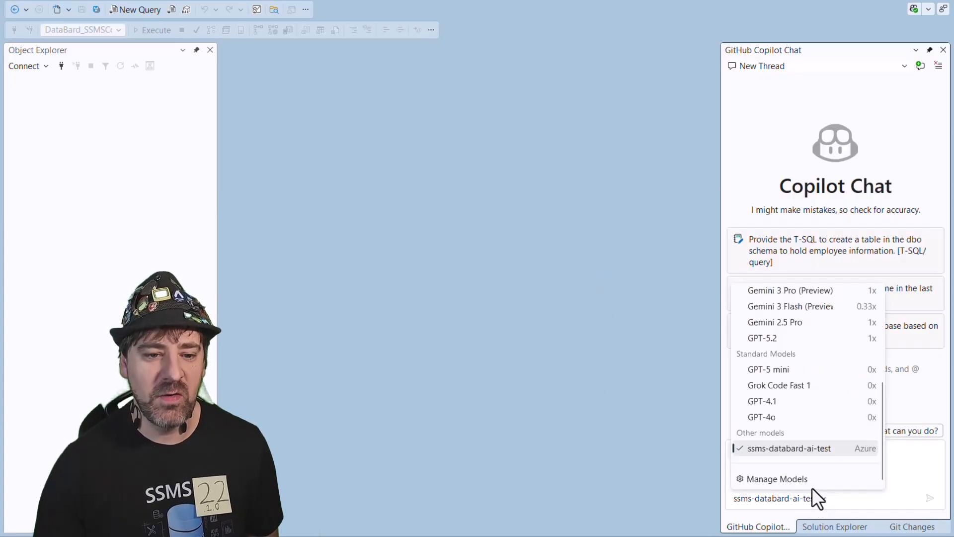
{"action": "left_click", "coordinate": [770, 480]}
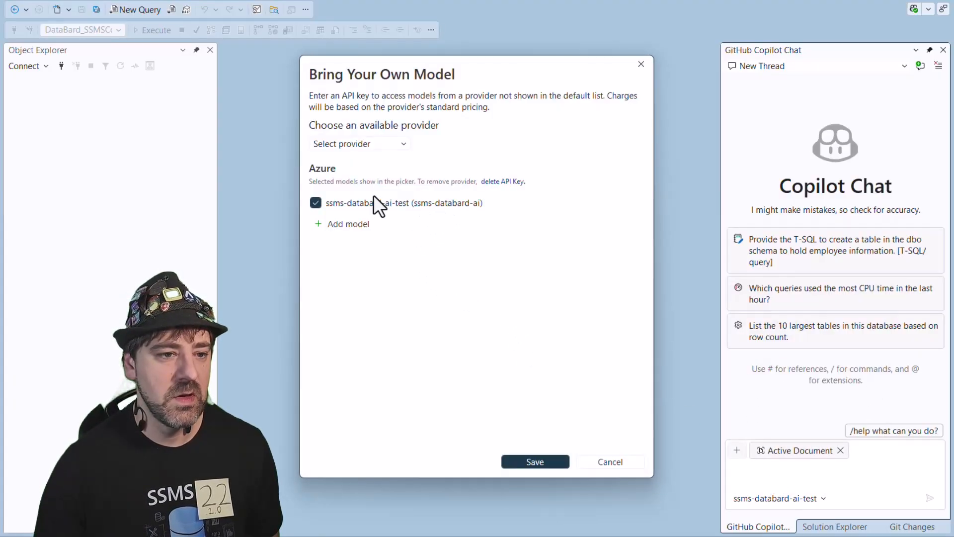
{"action": "left_click", "coordinate": [493, 202]}
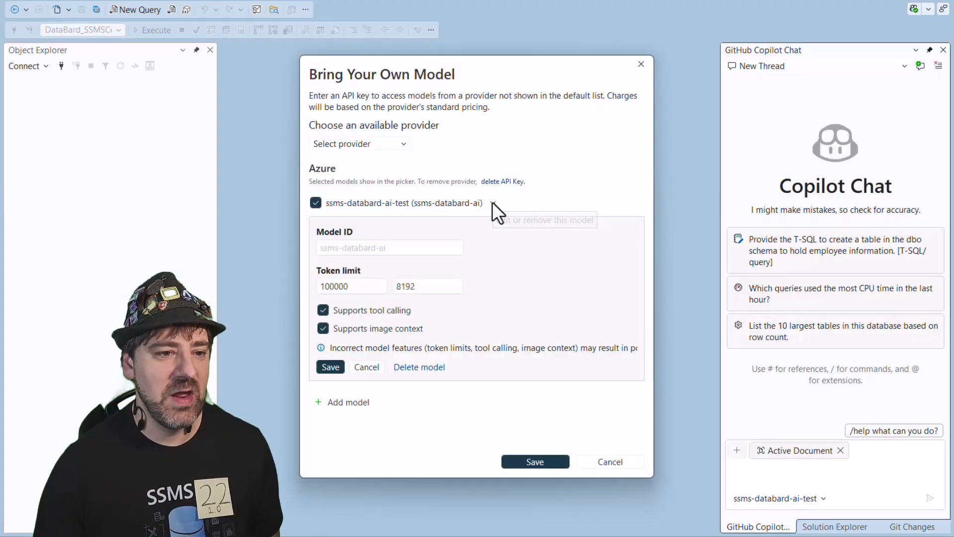
{"action": "left_click", "coordinate": [426, 368]}
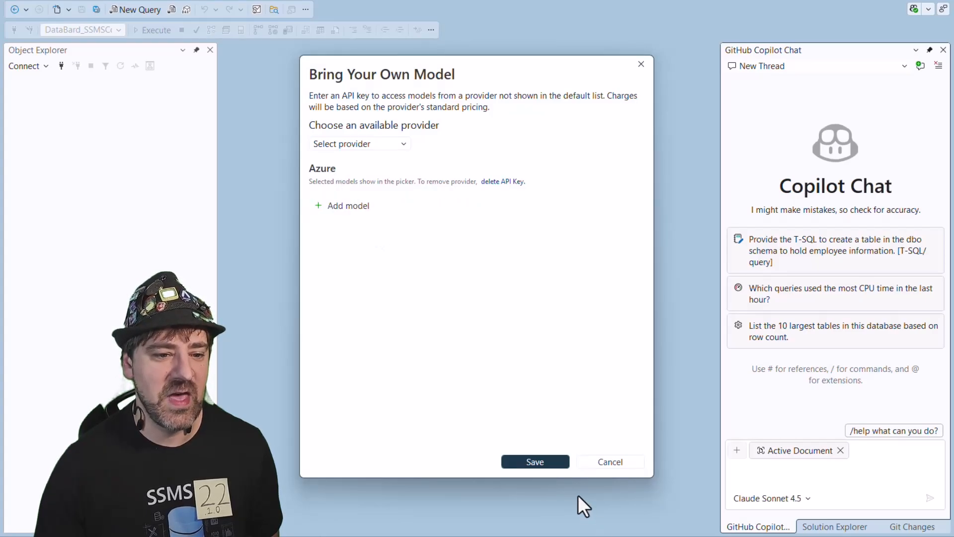
{"action": "left_click", "coordinate": [536, 462]}
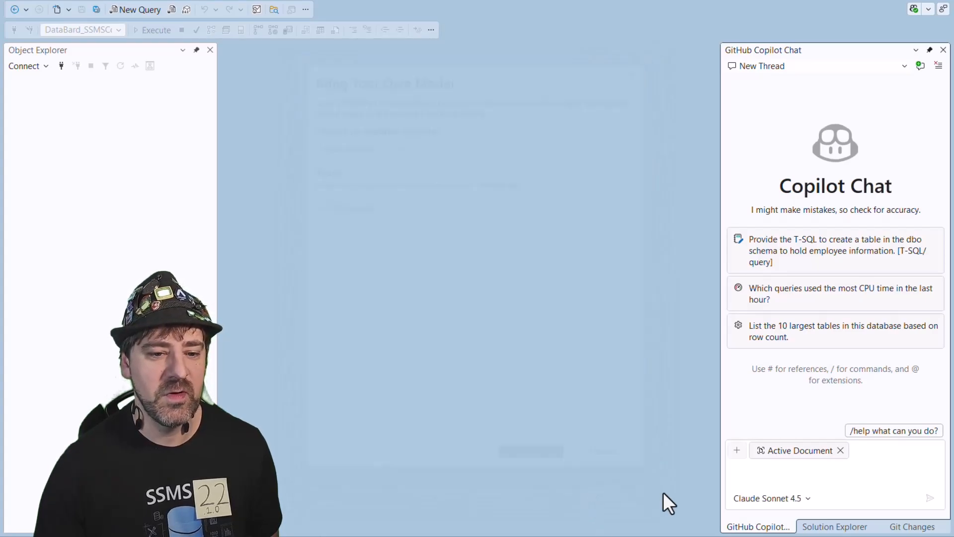
{"action": "left_click", "coordinate": [808, 498]}
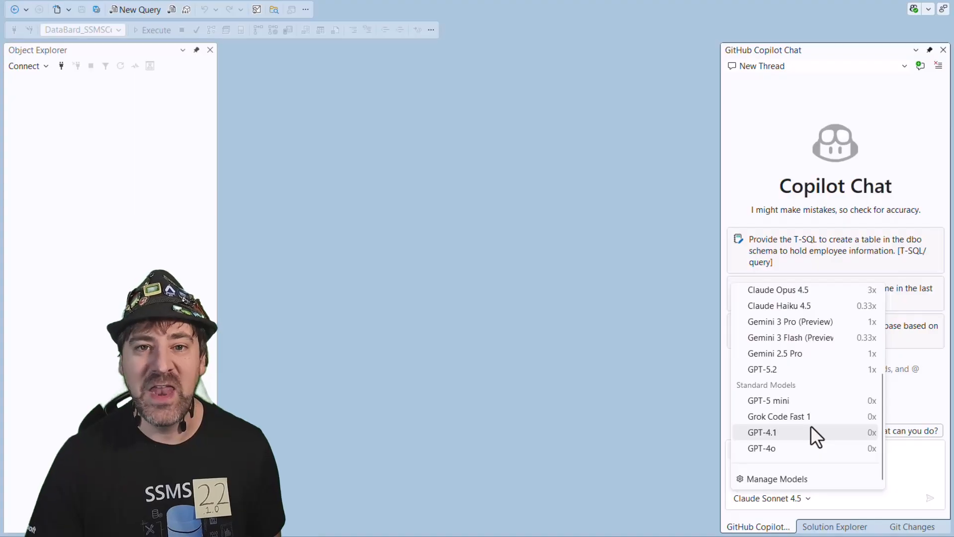